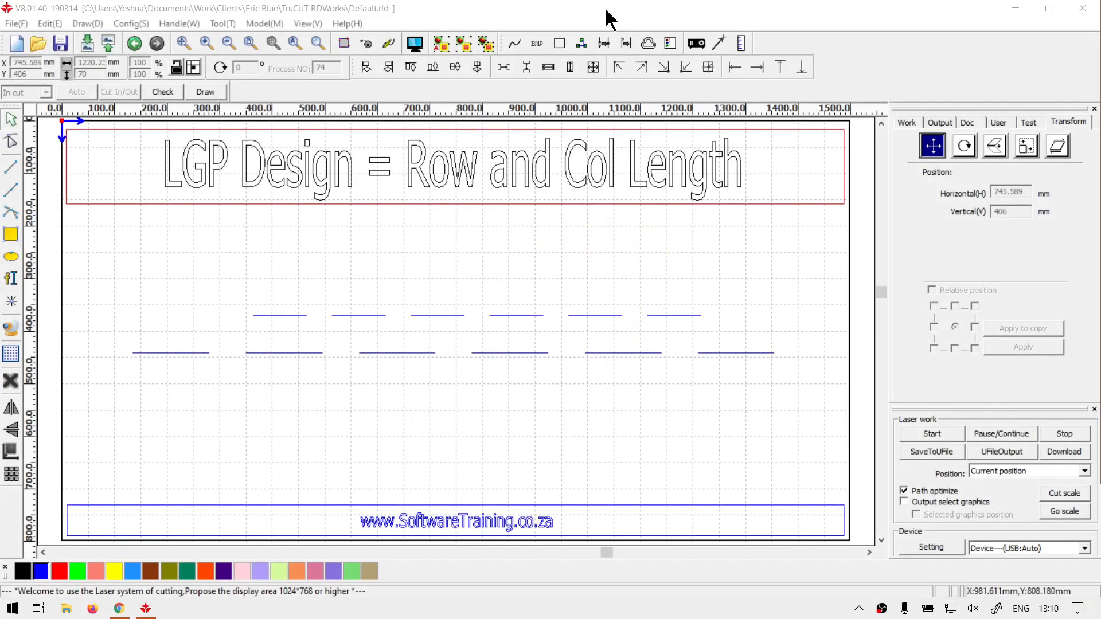
Open the LGP design tool and apply a rectangular LGP outline 48.5 wide and 33.5 high.
click(604, 17)
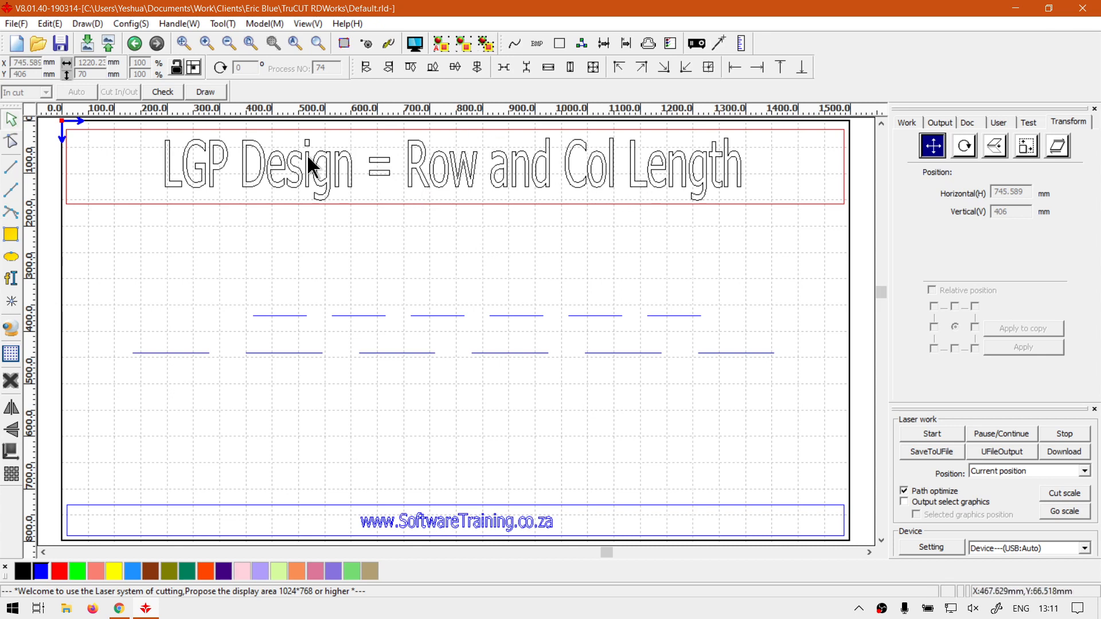
click(12, 354)
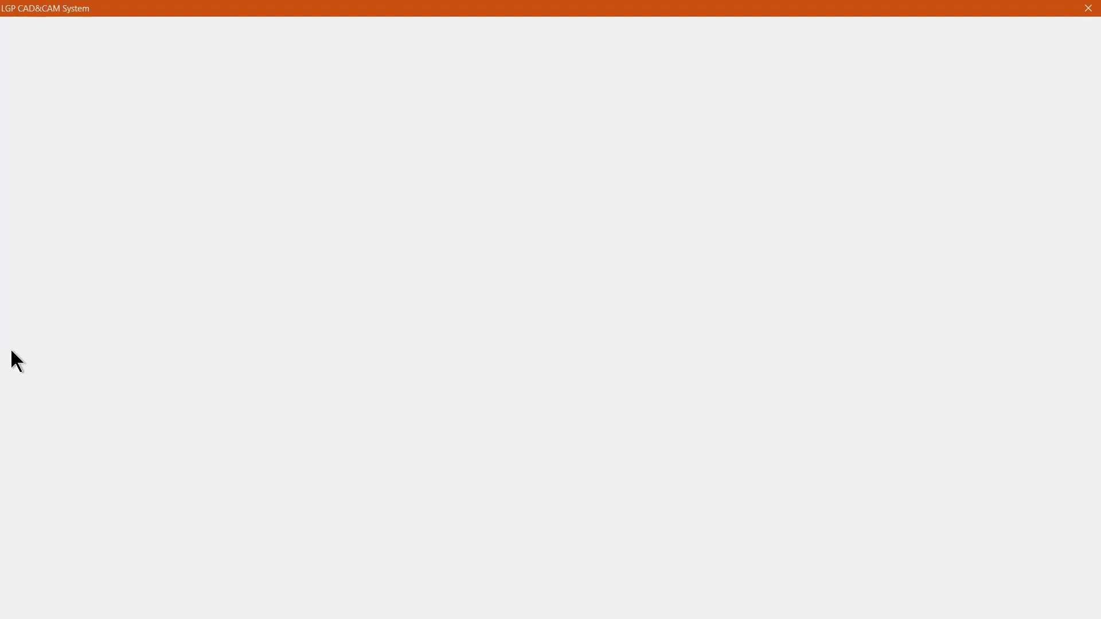
click(995, 34)
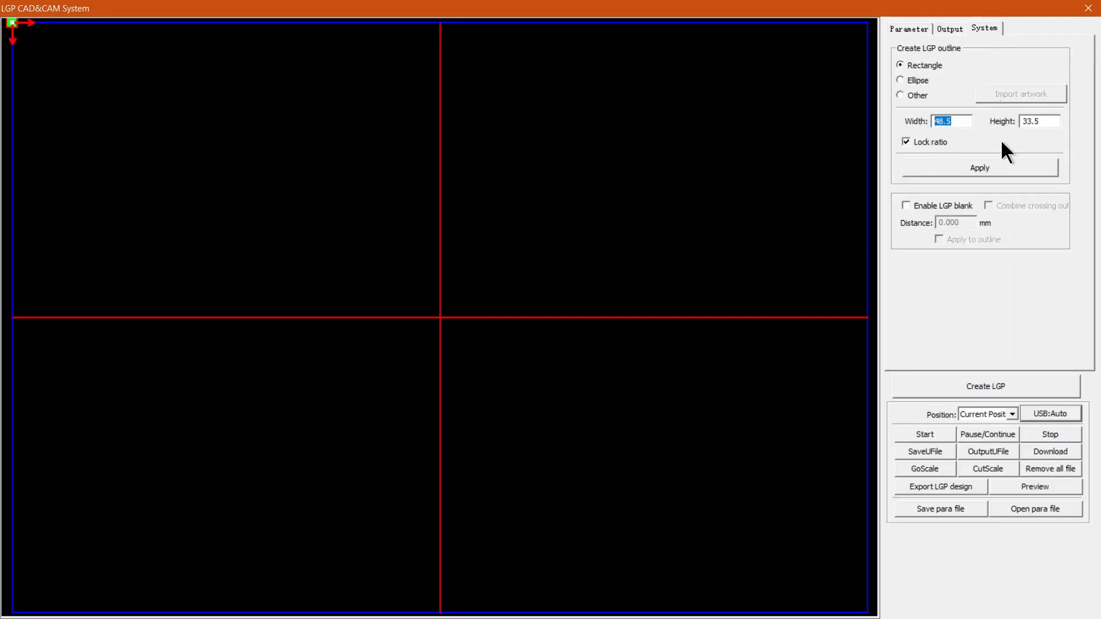
click(997, 169)
Set the line pattern's lighting to 1 side and reapply the rectangular outline.
click(921, 32)
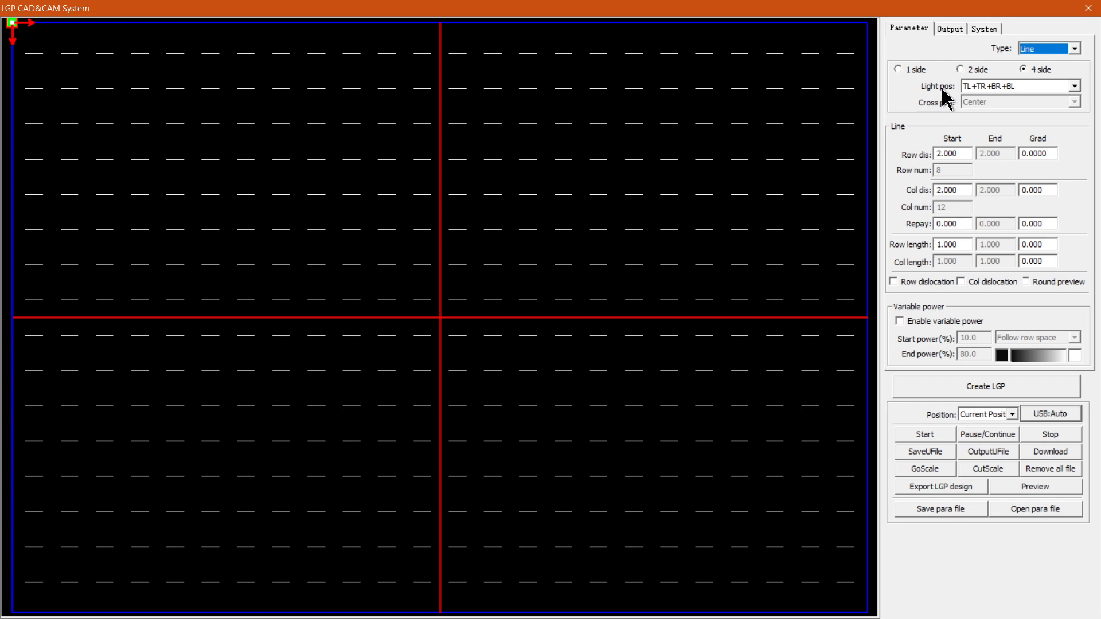
click(916, 74)
click(984, 28)
click(961, 167)
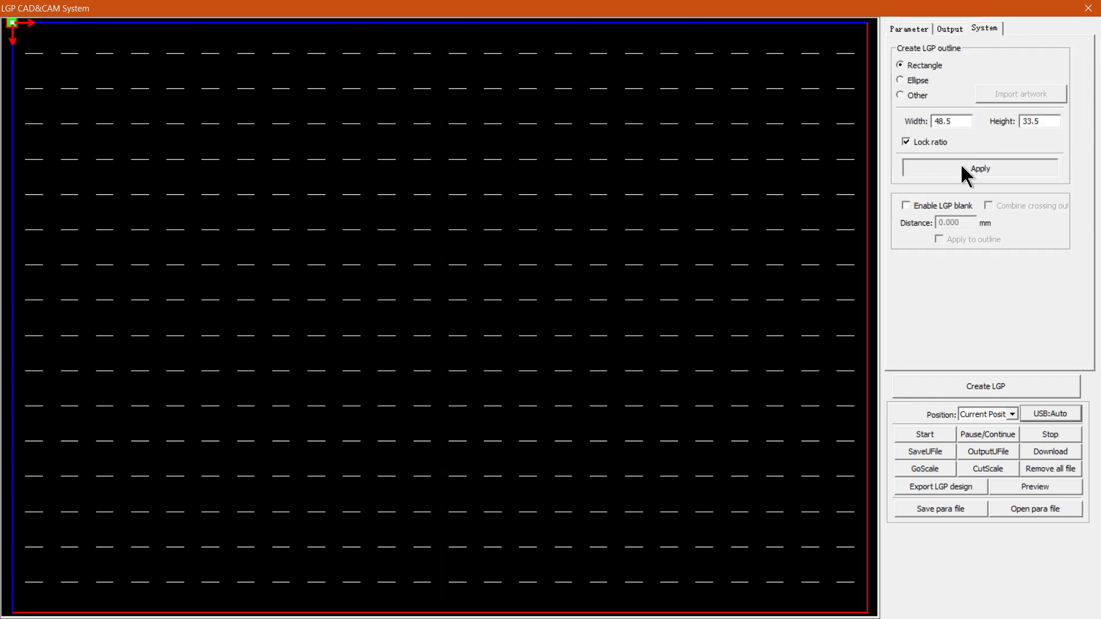
Set the starting row length to 0.5 and reapply the outline to regenerate the line pattern.
click(913, 29)
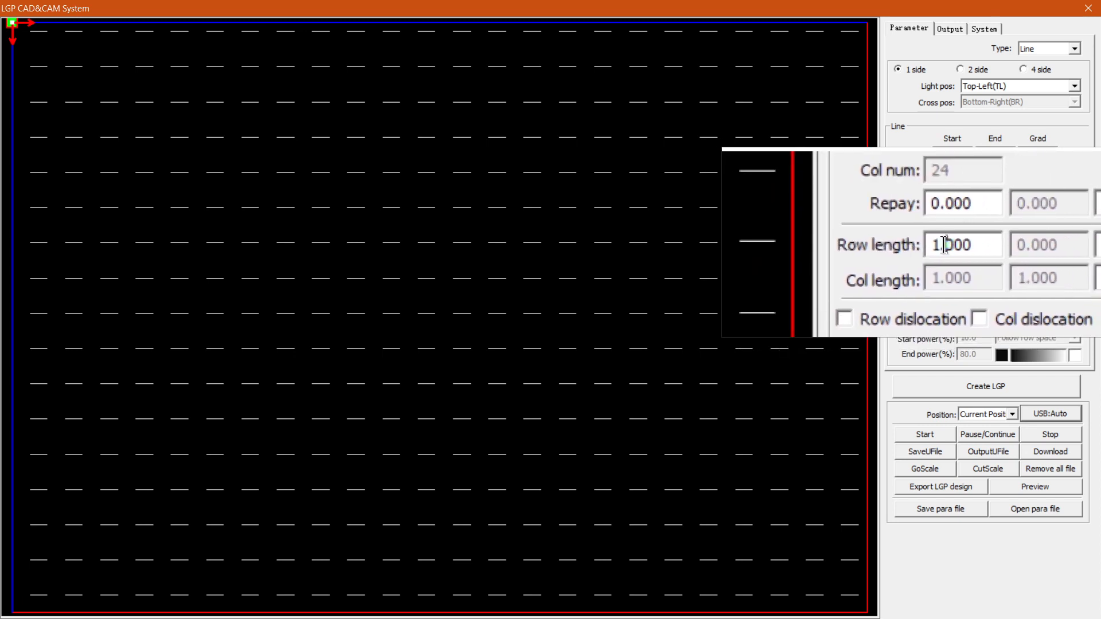
drag(943, 246, 932, 245)
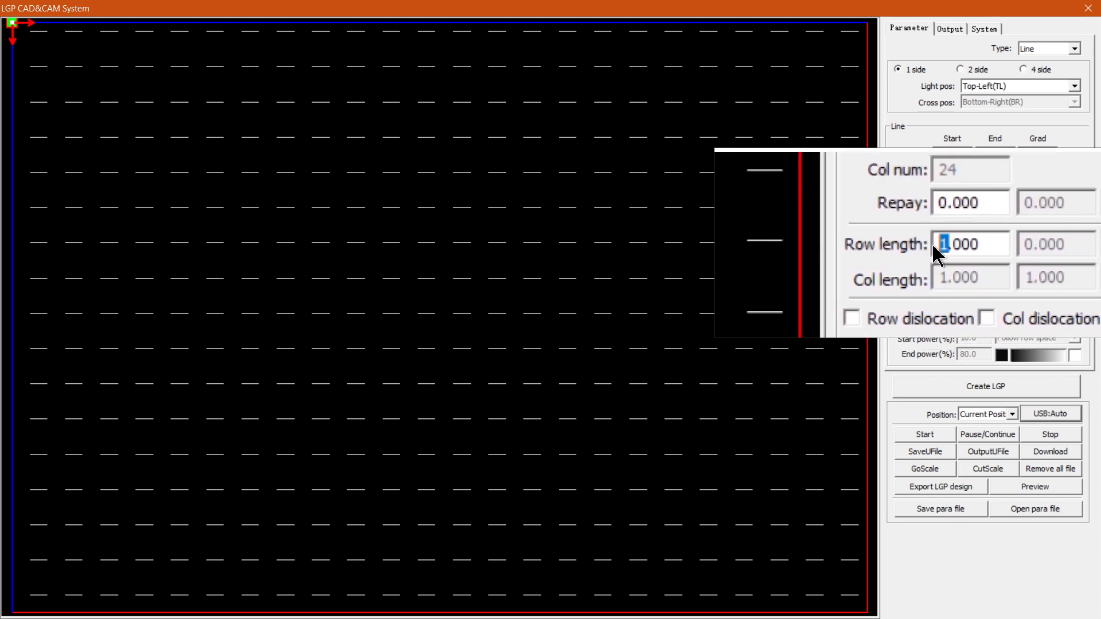
text(.5)
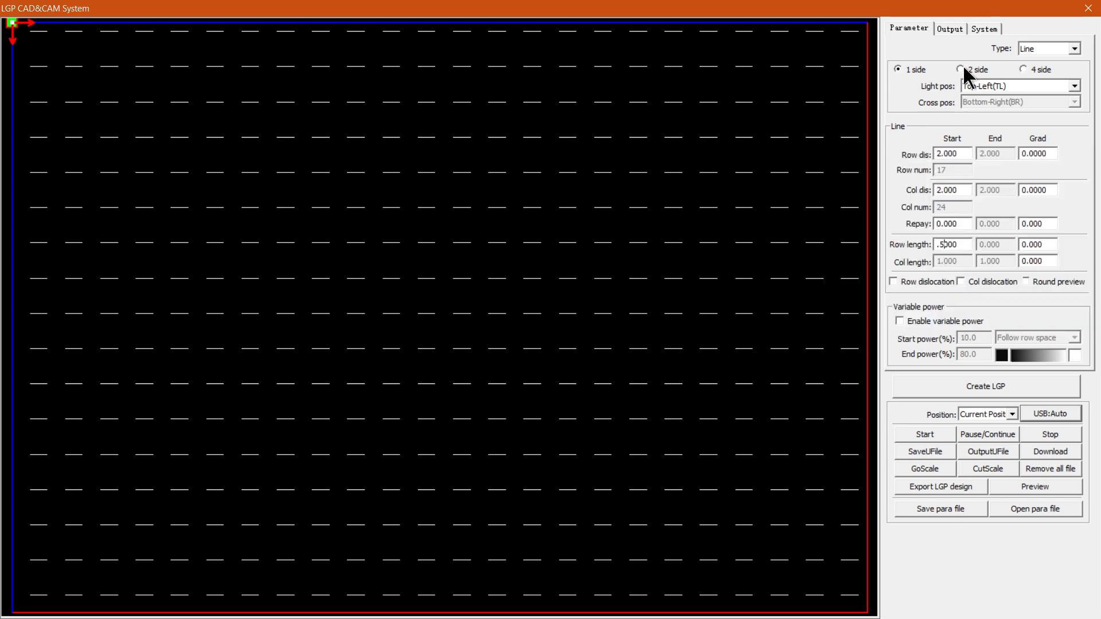
click(984, 28)
click(974, 172)
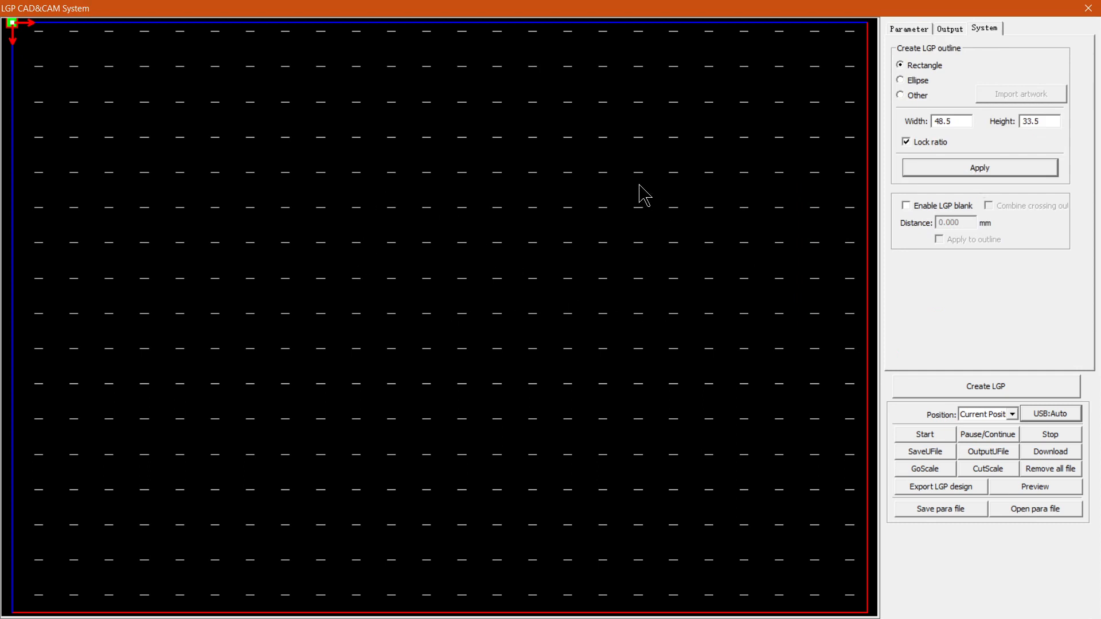
Set the starting row length to 2 and reapply the outline to regenerate the line pattern.
click(920, 30)
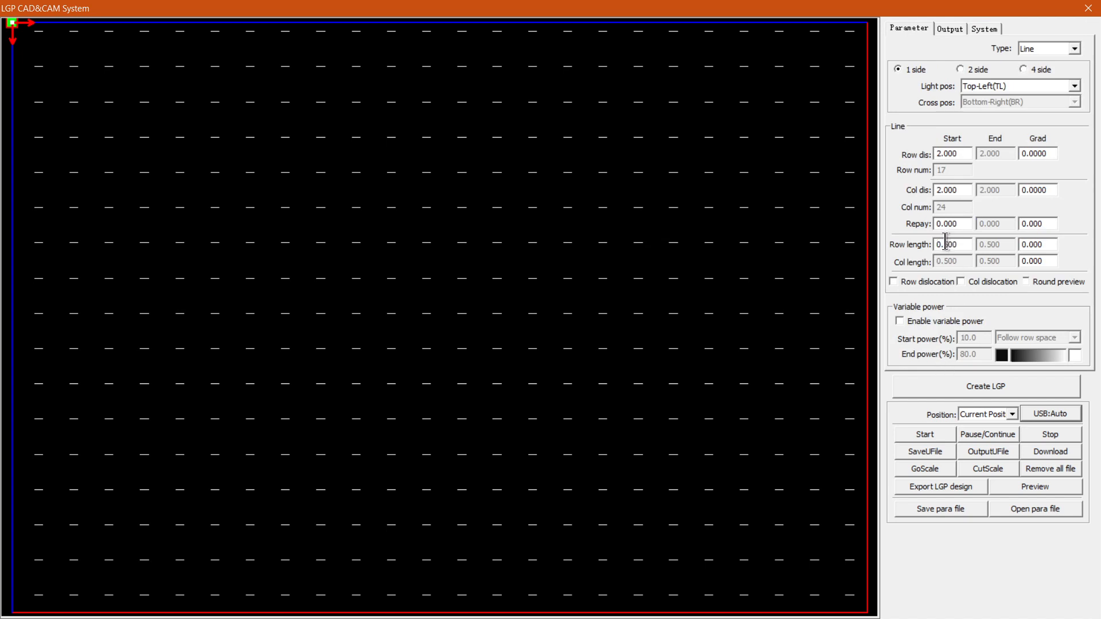
drag(944, 244, 921, 246)
key(BackSpace)
click(983, 29)
click(983, 172)
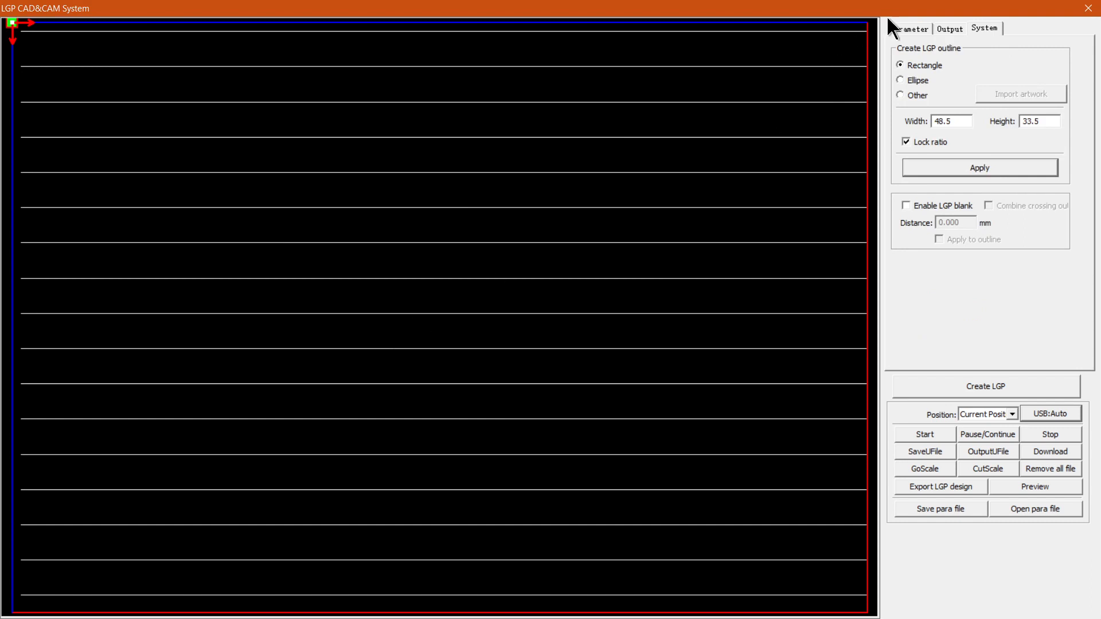
Set the starting column distance to 3 and reapply the outline to space the lines apart.
click(906, 28)
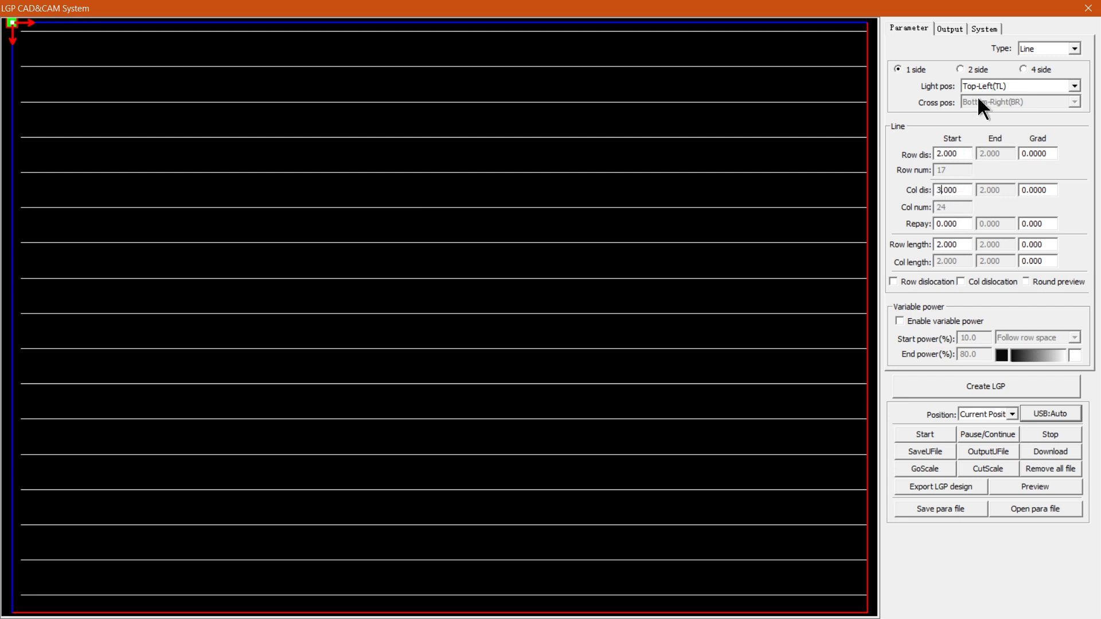
click(983, 29)
click(976, 167)
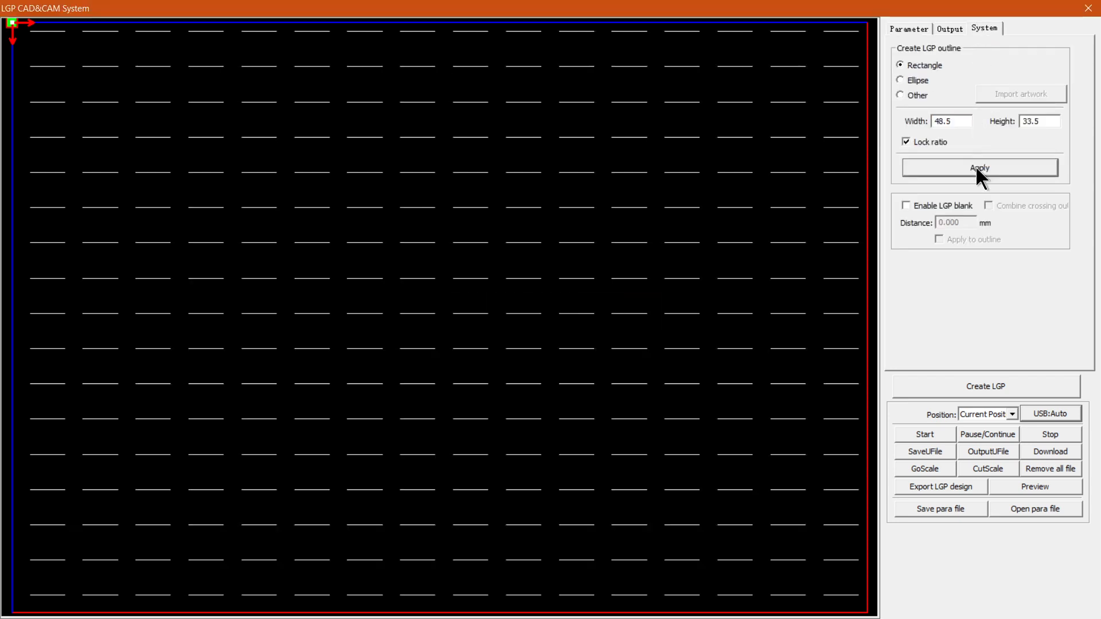
Set the starting column distance back to 2 and the row length to 1, and reapply the outline.
click(902, 26)
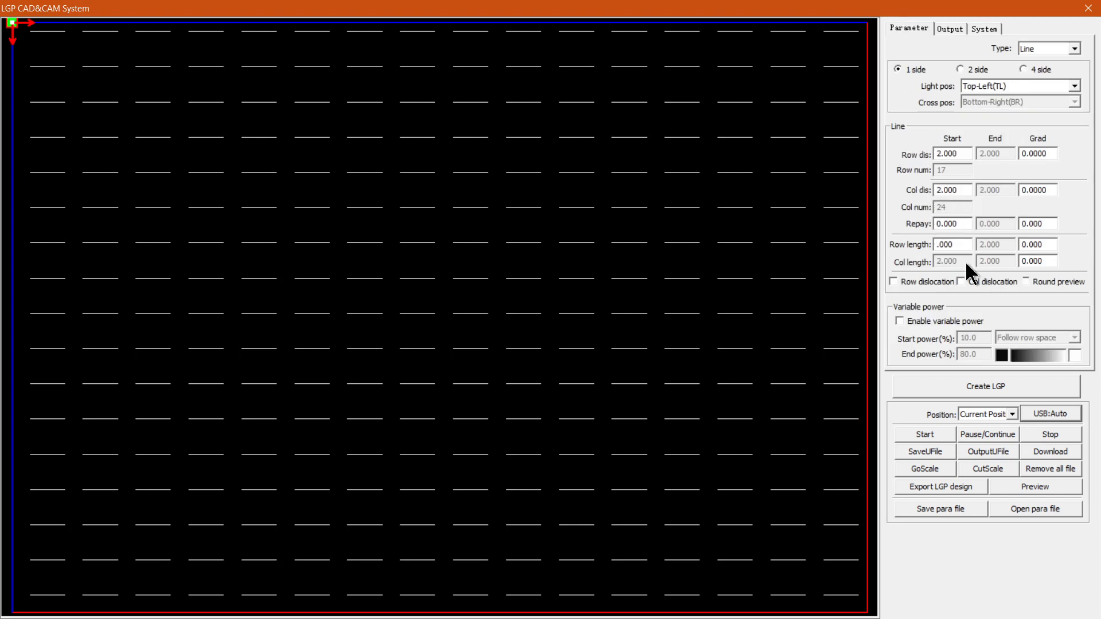
click(974, 27)
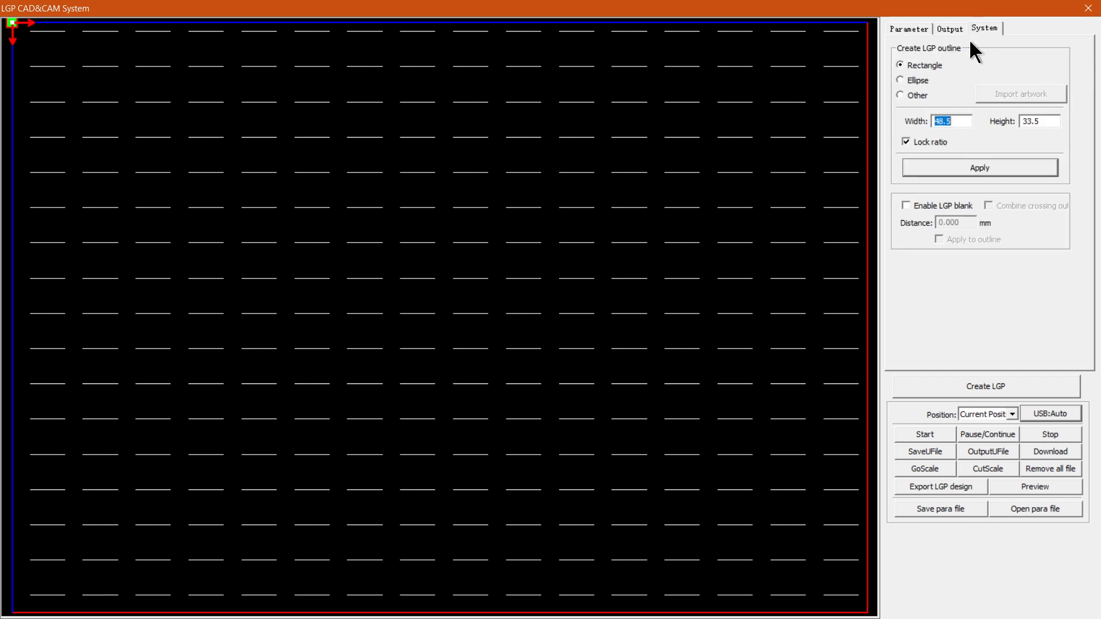
click(978, 166)
Set the line pattern's lighting to 4 side and reapply the rectangular outline.
click(908, 27)
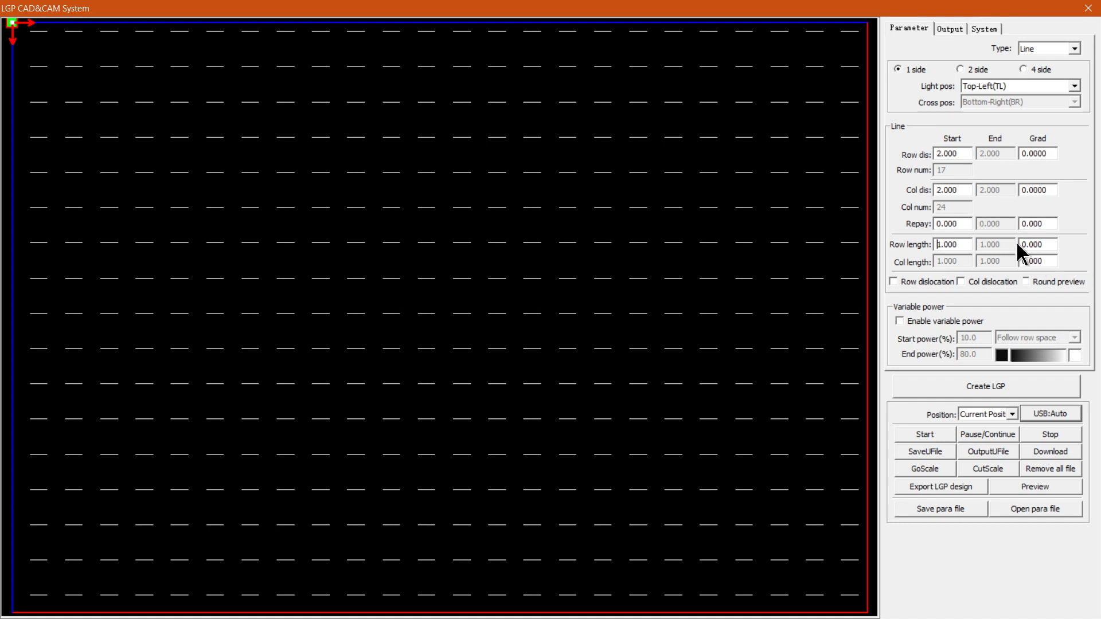
click(1023, 69)
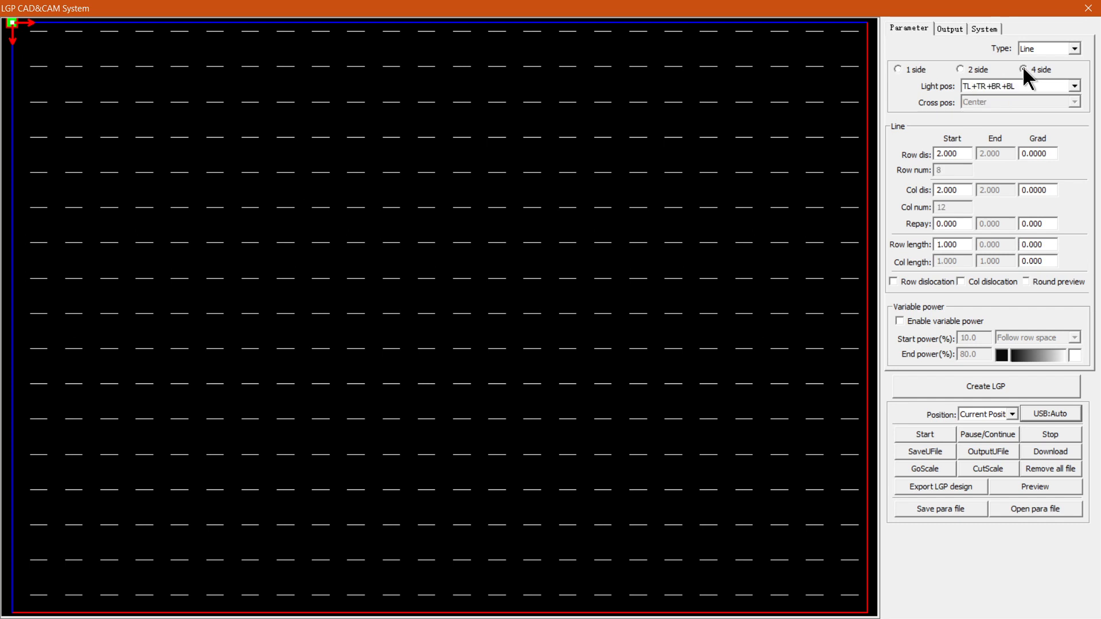
click(984, 27)
click(982, 170)
Set the row length gradient to 0.1 and reapply the outline to regenerate the line pattern.
click(915, 29)
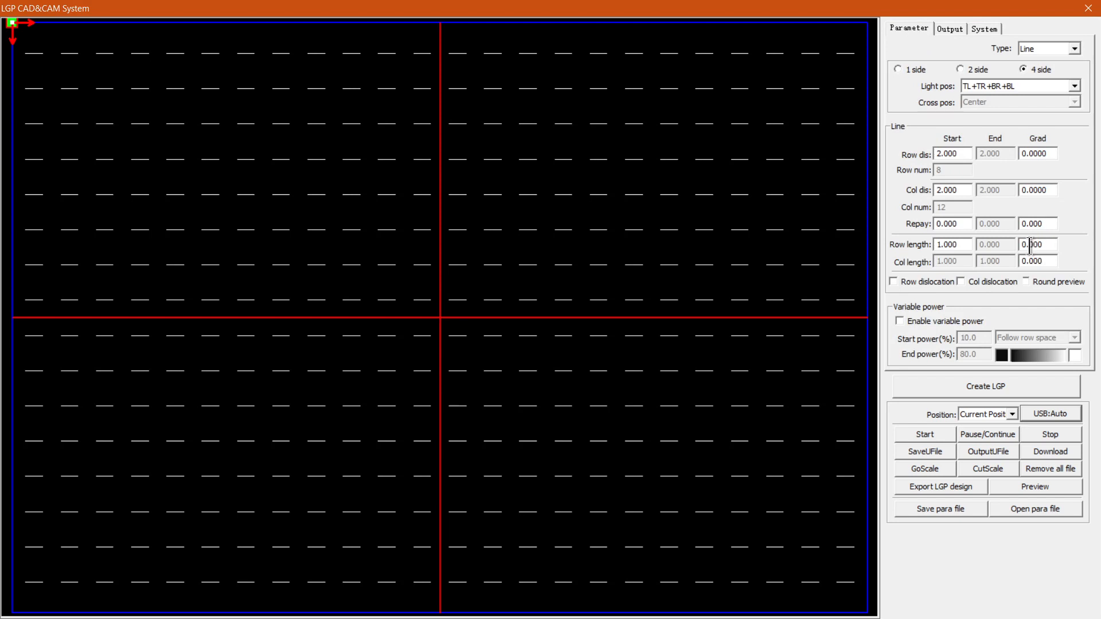
text(1)
click(985, 28)
click(979, 168)
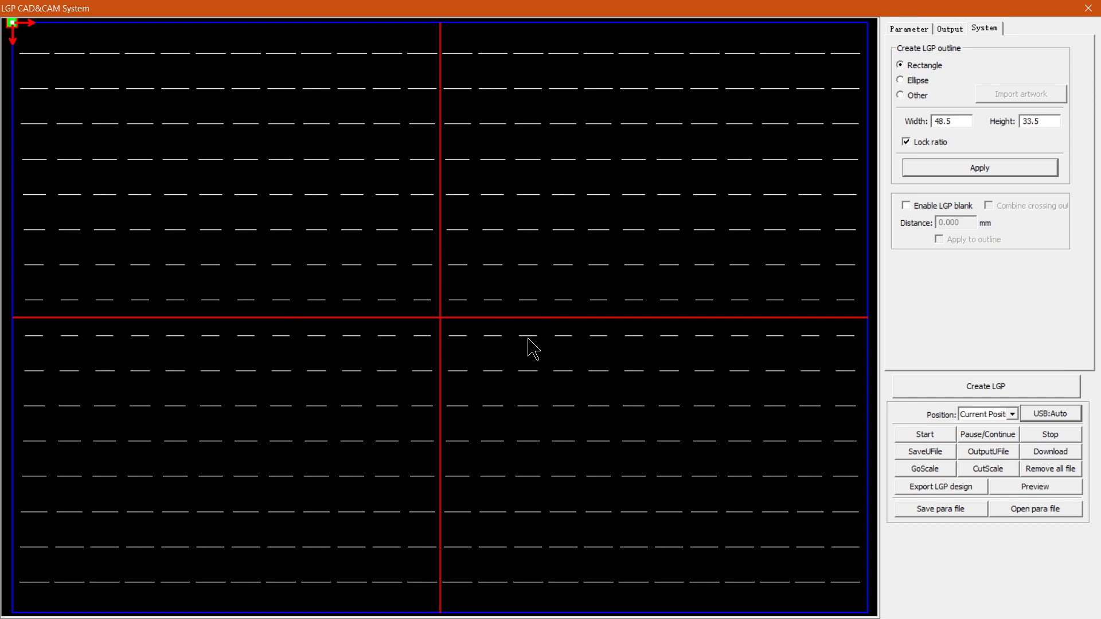
Reset the row length gradient to 0 and reapply the outline.
click(908, 28)
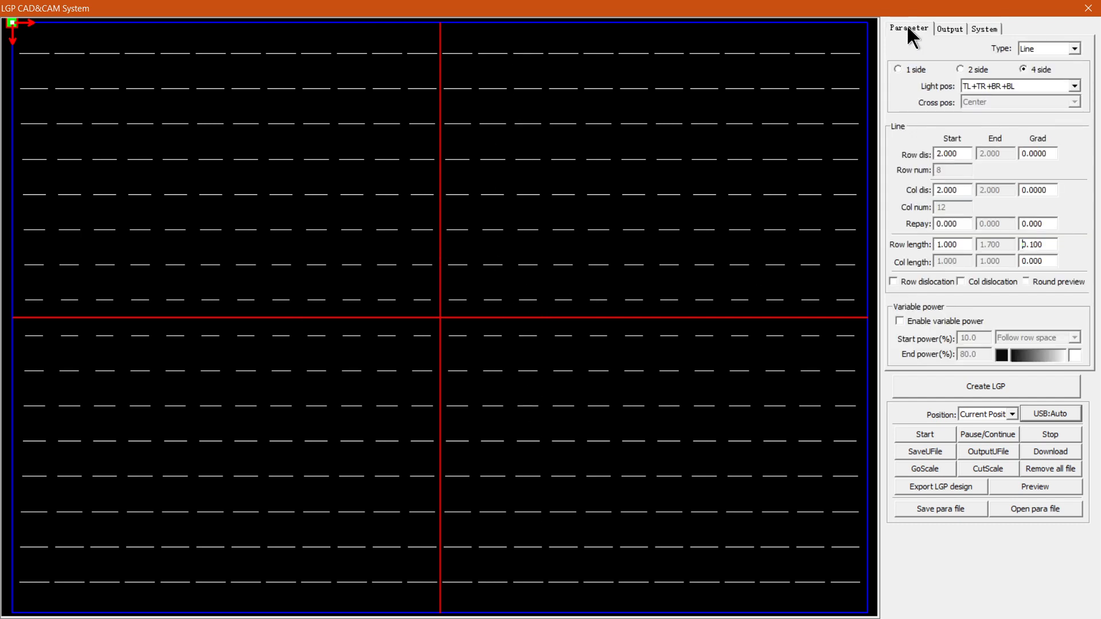
click(1033, 242)
click(984, 28)
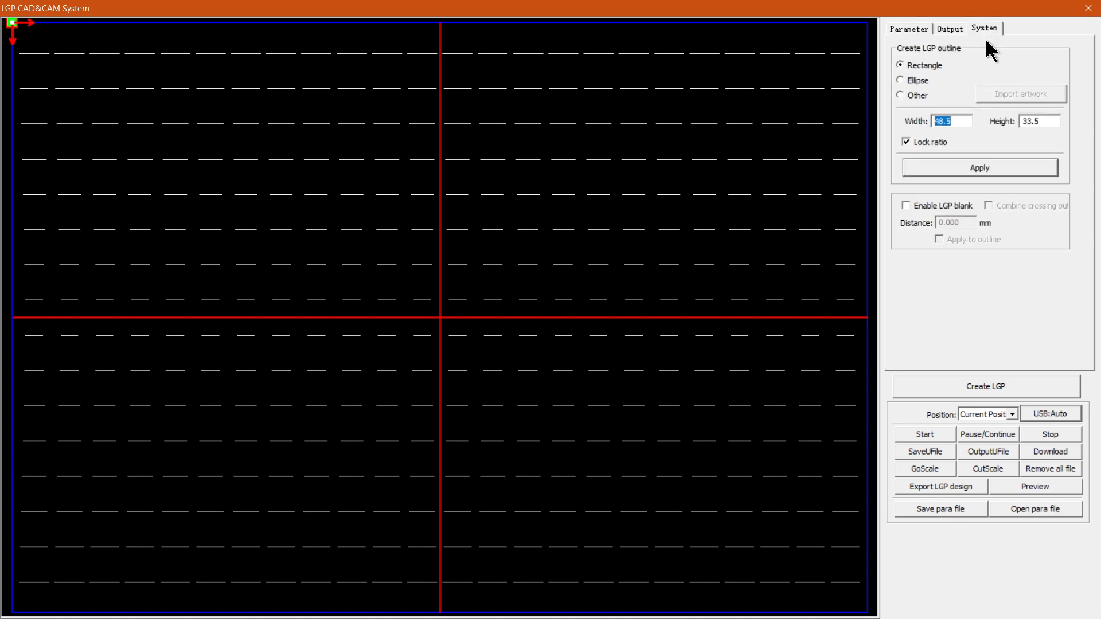
click(990, 166)
Set the column length gradient to 0.1 and reapply the outline to regenerate the line pattern.
click(908, 28)
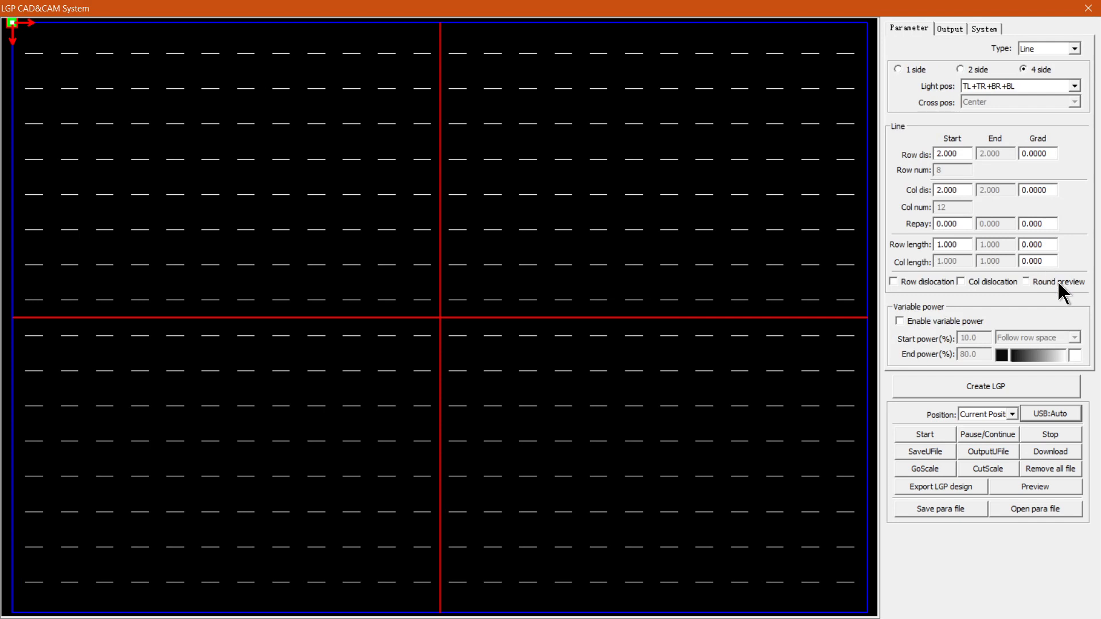
click(983, 28)
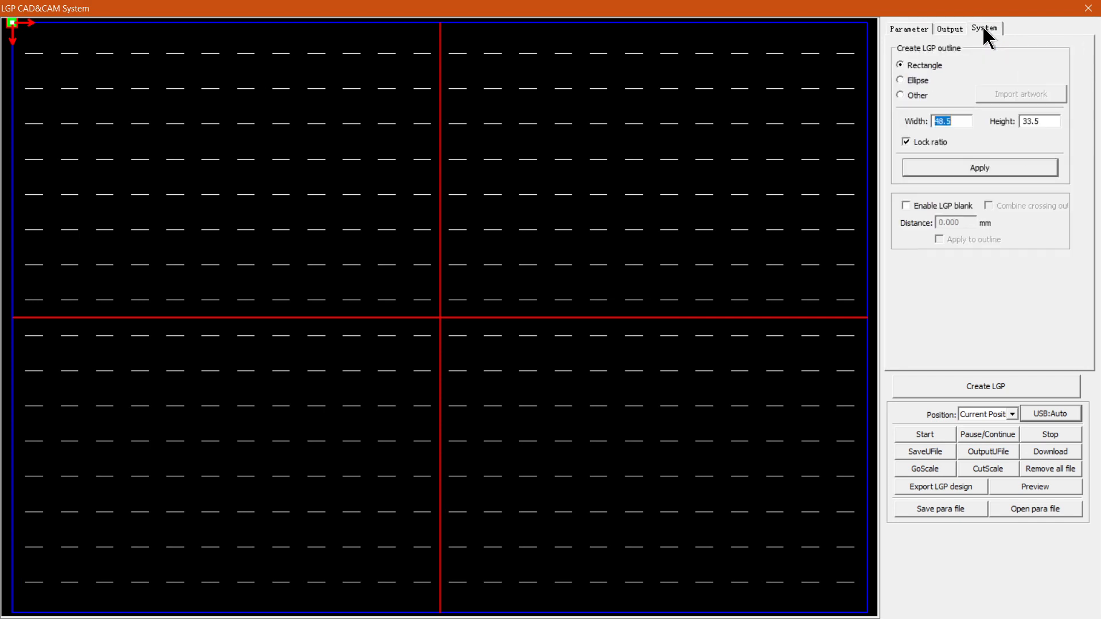
click(955, 167)
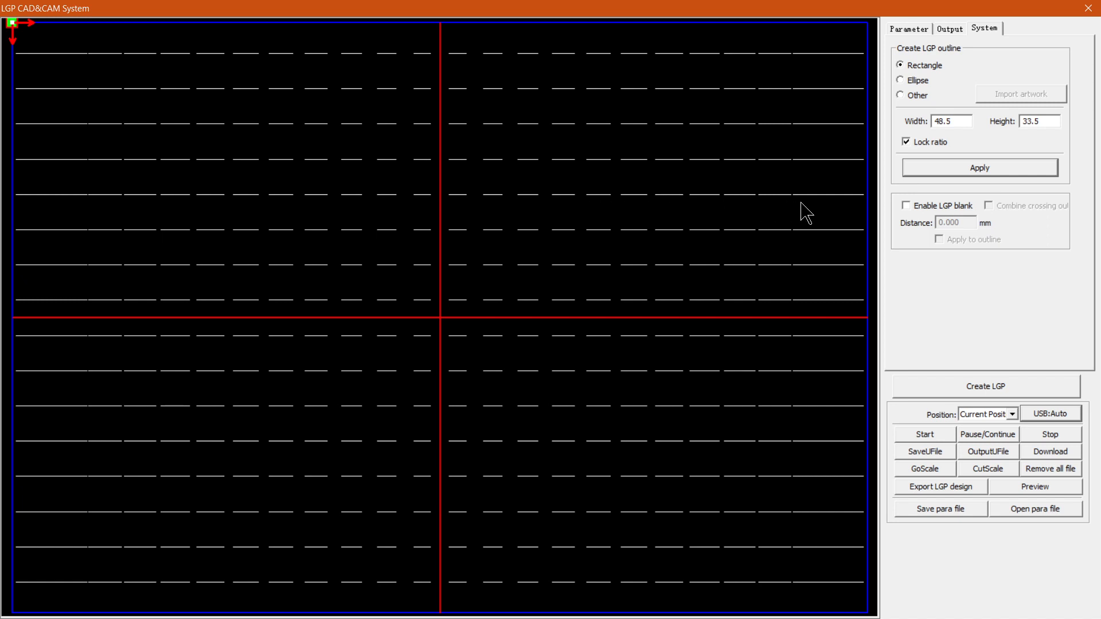
Return to the line parameters, close the LGP design window and switch to the Software Training website in Chrome.
click(911, 30)
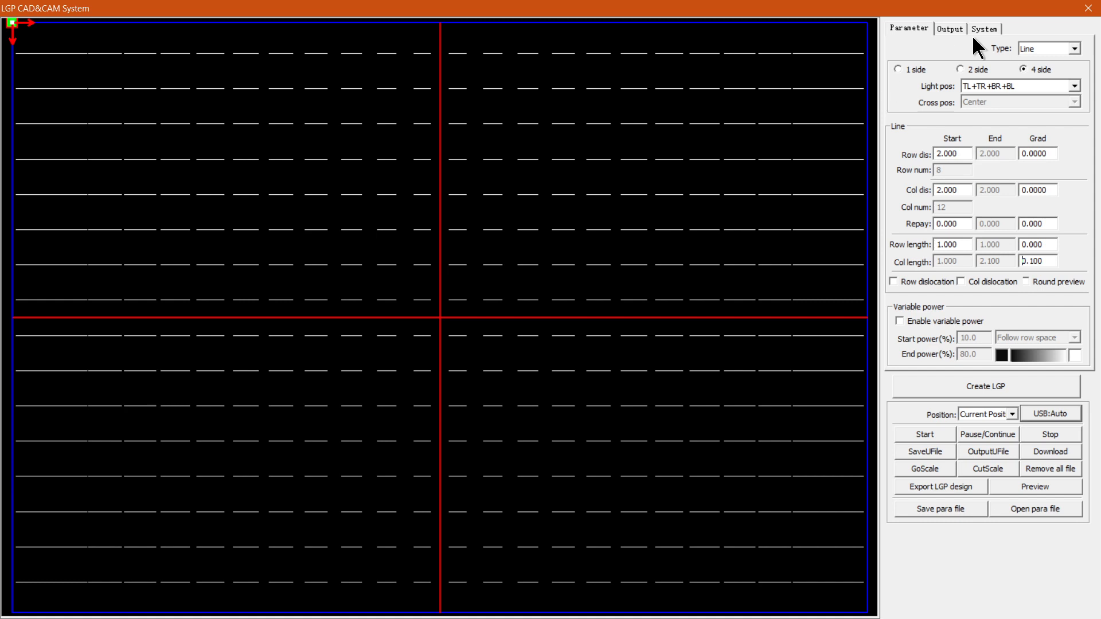
click(1087, 13)
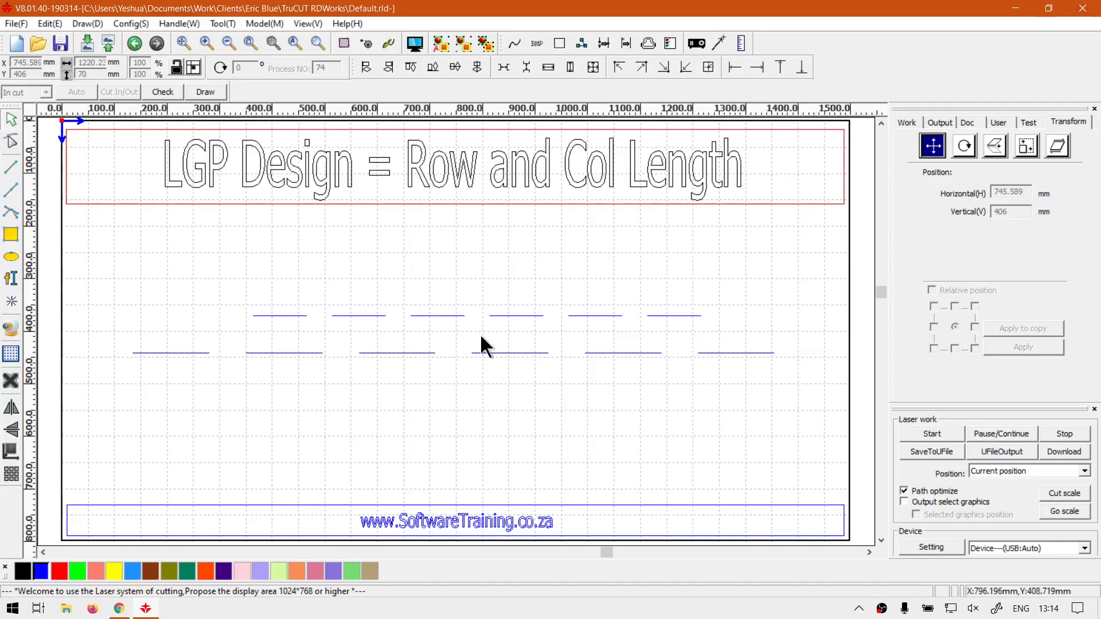
click(119, 609)
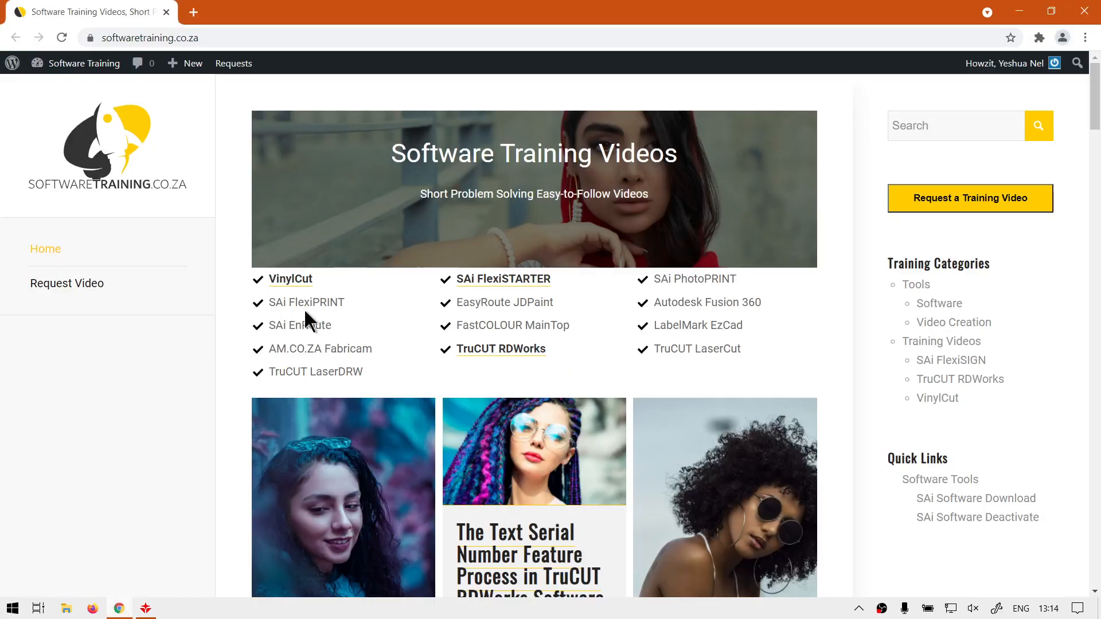